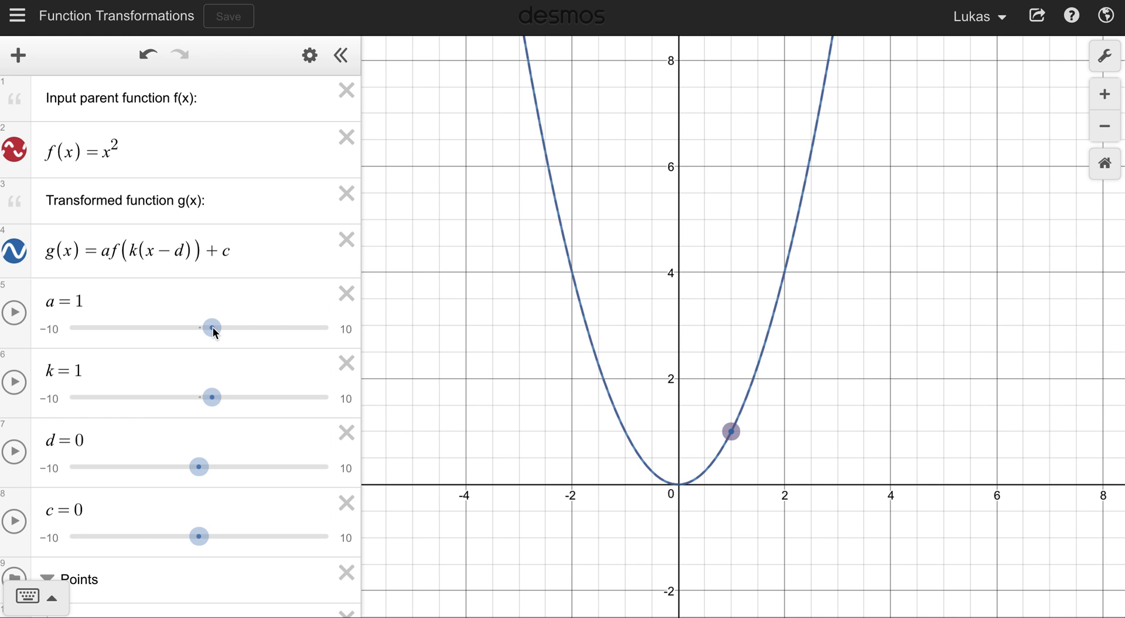
# Step: Vary a to stretch g(x) vertically, then lower a to flatten the parabola
pyautogui.moveTo(216, 326); pyautogui.dragTo(268, 338)
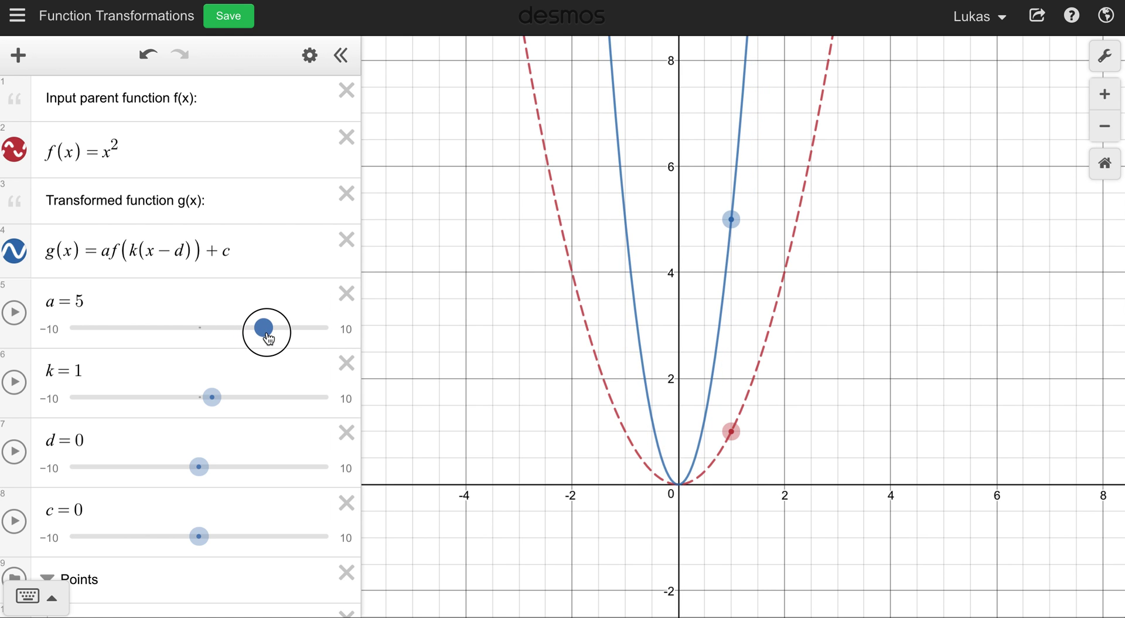
pyautogui.moveTo(267, 338); pyautogui.dragTo(268, 338)
pyautogui.moveTo(264, 328); pyautogui.dragTo(207, 339)
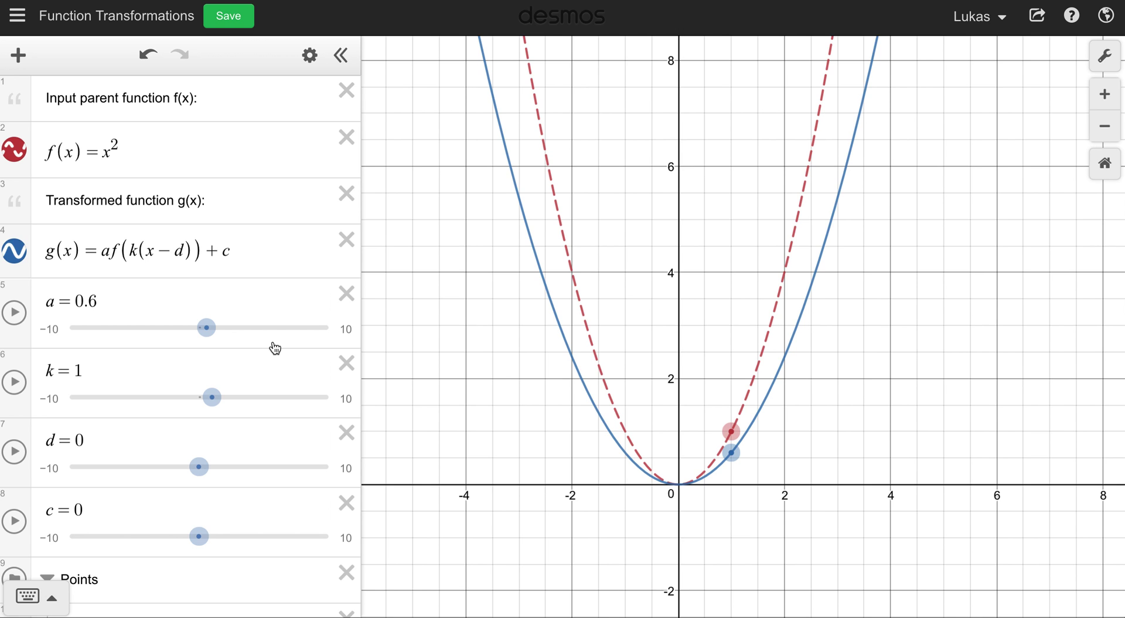
pyautogui.moveTo(207, 328)
pyautogui.mouseDown()
pyautogui.moveTo(172, 341)
pyautogui.moveTo(232, 341)
pyautogui.moveTo(184, 335)
pyautogui.moveTo(212, 332)
pyautogui.mouseUp()
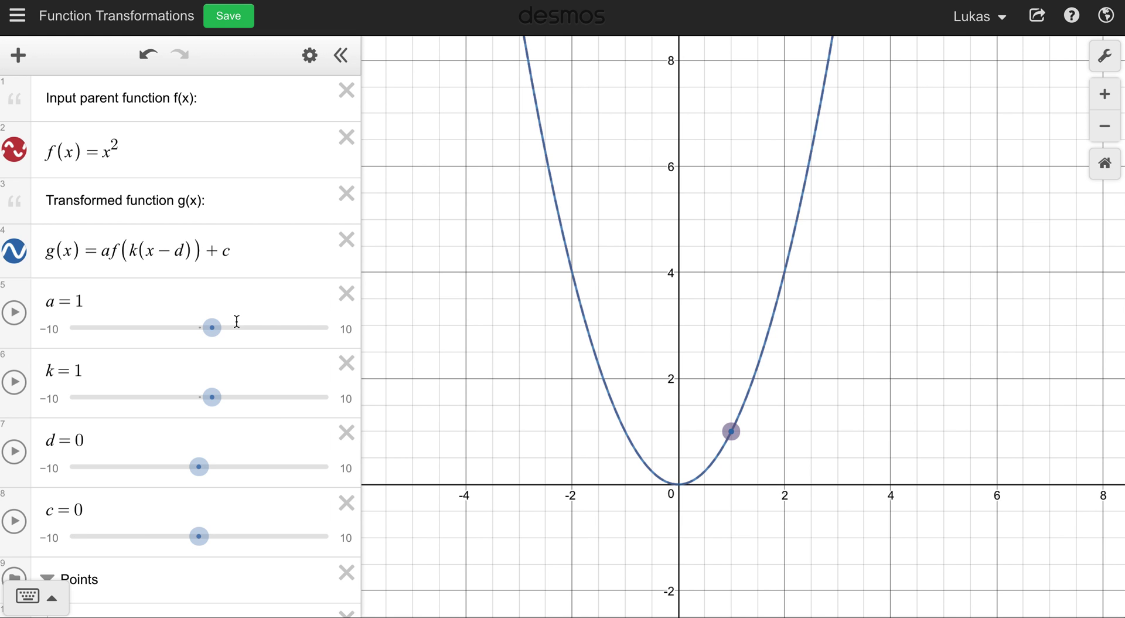
# Step: Raise k to about 3.5, compressing g(x) horizontally
pyautogui.click(214, 399)
pyautogui.moveTo(215, 399); pyautogui.dragTo(254, 403)
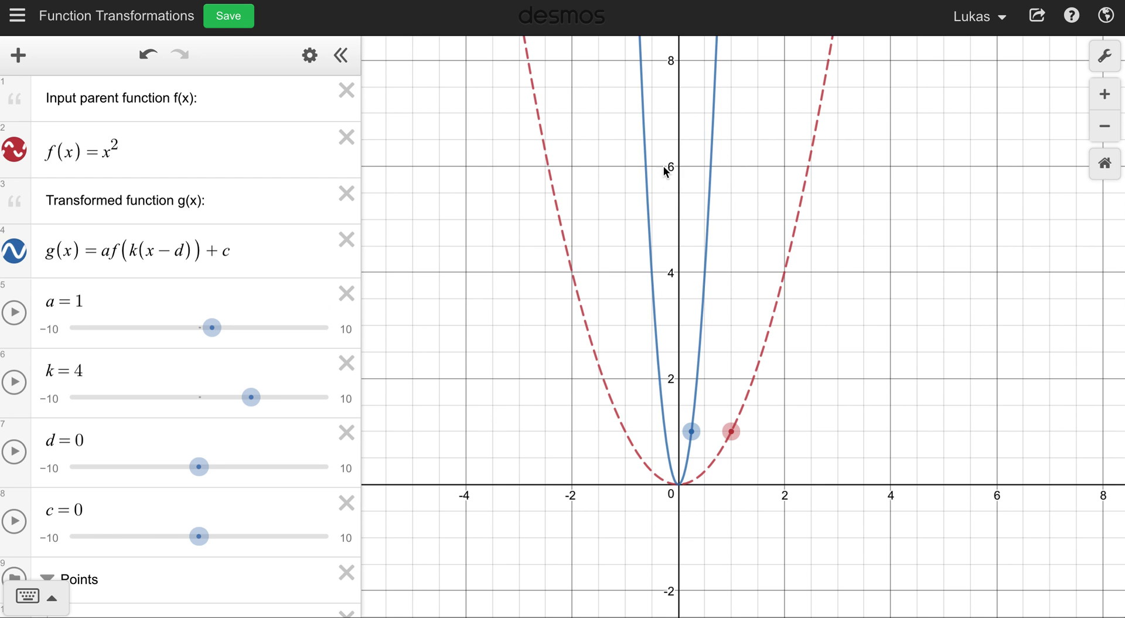
pyautogui.click(253, 400)
pyautogui.moveTo(254, 404)
pyautogui.mouseDown()
pyautogui.moveTo(279, 403)
pyautogui.moveTo(240, 406)
pyautogui.mouseUp()
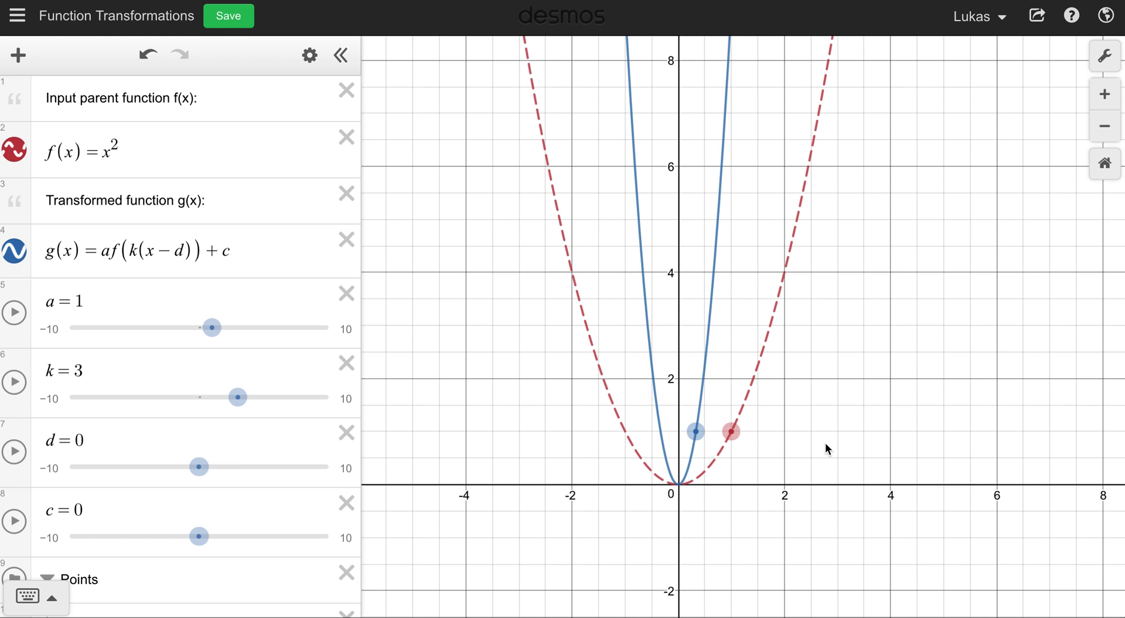
pyautogui.moveTo(237, 396)
pyautogui.mouseDown()
pyautogui.moveTo(256, 397)
pyautogui.moveTo(218, 403)
pyautogui.moveTo(257, 400)
pyautogui.mouseUp()
# Step: Move the tracked point along the parabola and lower k to widen g(x) toward 0.2
pyautogui.moveTo(730, 432); pyautogui.dragTo(786, 319)
pyautogui.moveTo(259, 406)
pyautogui.mouseDown()
pyautogui.moveTo(237, 407)
pyautogui.moveTo(252, 406)
pyautogui.mouseUp()
pyautogui.moveTo(785, 268); pyautogui.dragTo(571, 378)
pyautogui.moveTo(241, 398); pyautogui.dragTo(202, 404)
# Step: Replace the exponent 2 with 3 in f(x) and bring k back to 1
pyautogui.click(181, 154)
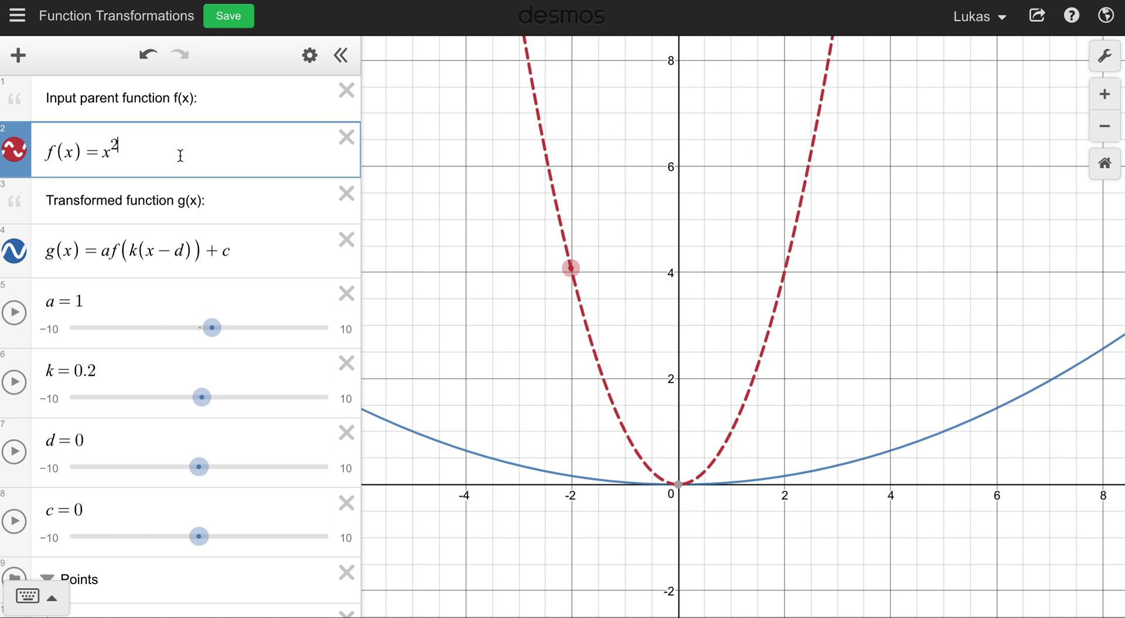
pyautogui.press('BackSpace')
pyautogui.write('3')
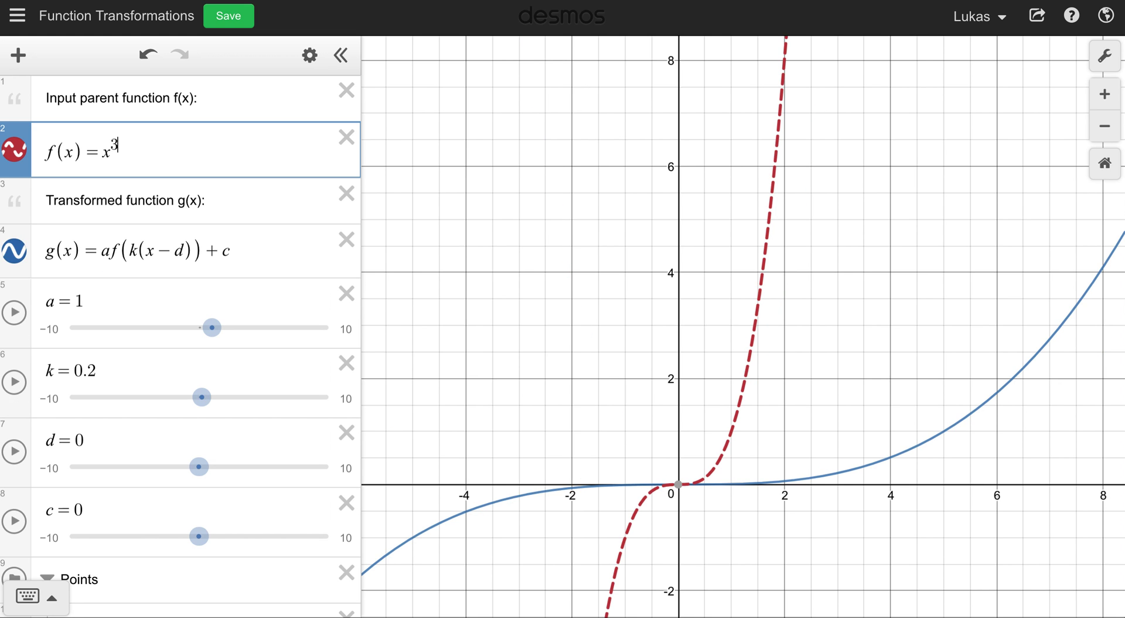
pyautogui.moveTo(201, 401)
pyautogui.mouseDown()
pyautogui.moveTo(229, 401)
pyautogui.moveTo(190, 409)
pyautogui.mouseUp()
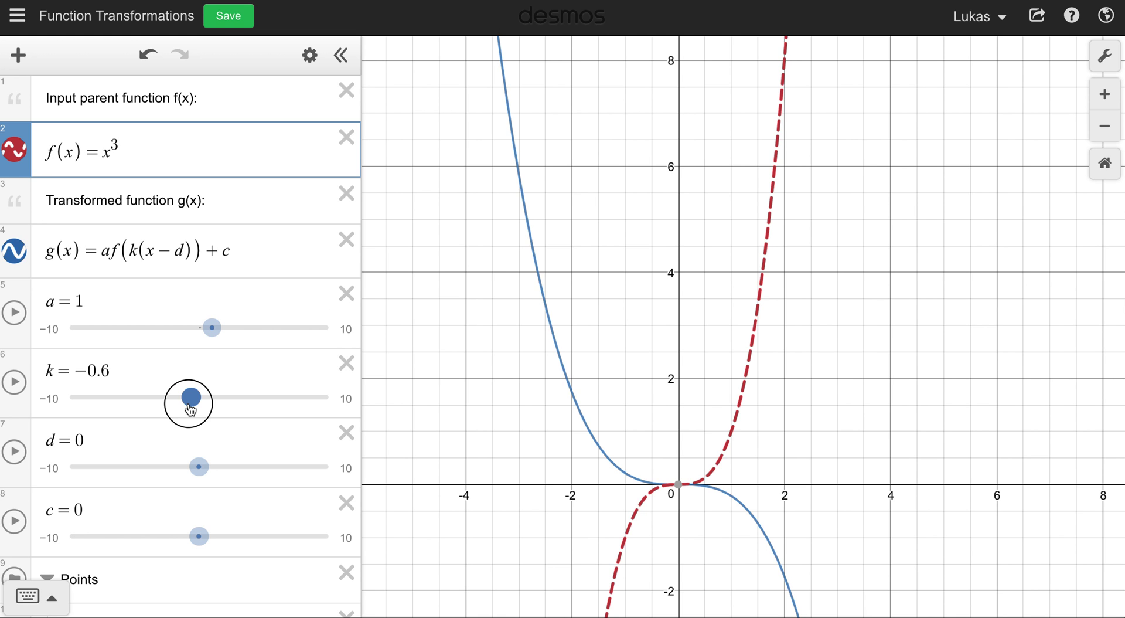
pyautogui.moveTo(190, 408); pyautogui.dragTo(212, 405)
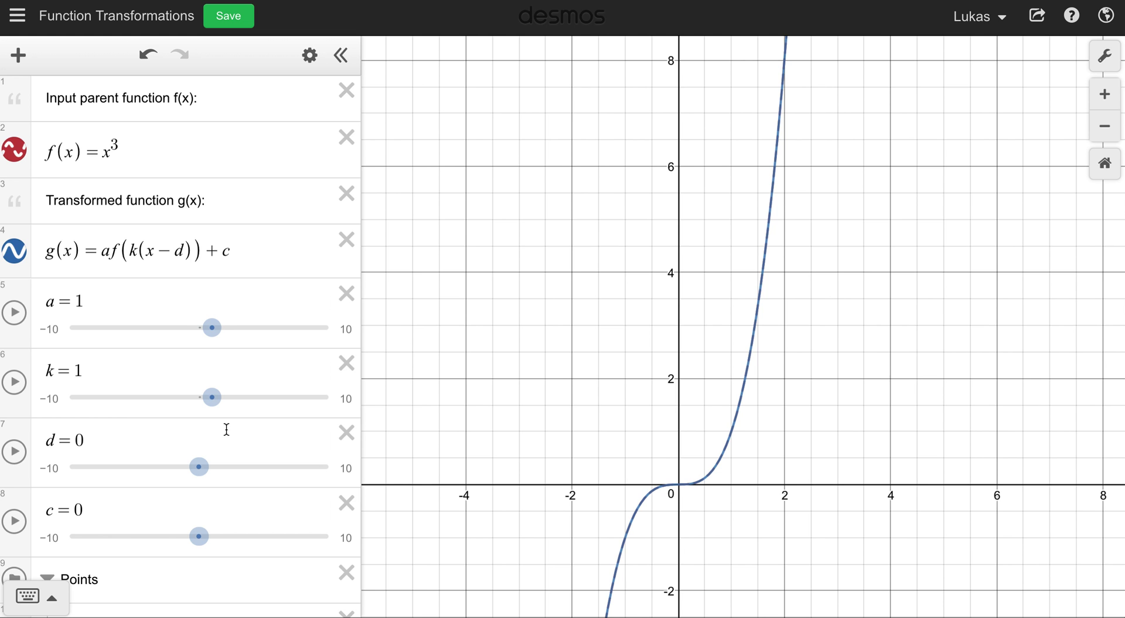
# Step: Zoom in on the cubic, then set d to 2 and c to 3
pyautogui.scroll(2, 528, 437)
pyautogui.moveTo(528, 437); pyautogui.dragTo(534, 319)
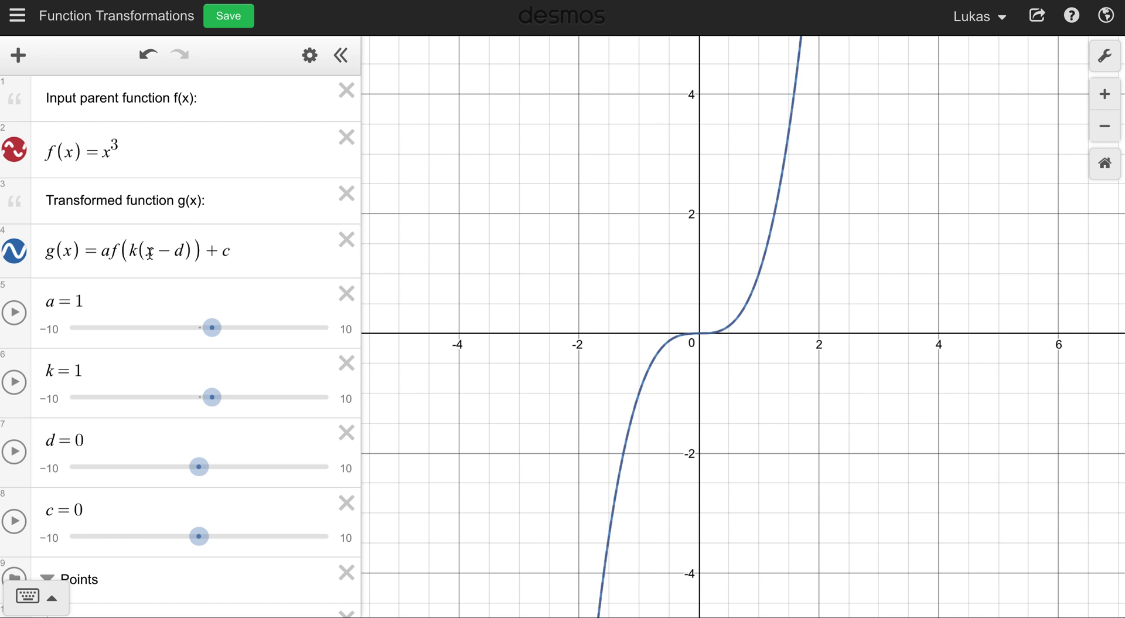
pyautogui.click(198, 467)
pyautogui.moveTo(200, 468); pyautogui.dragTo(230, 467)
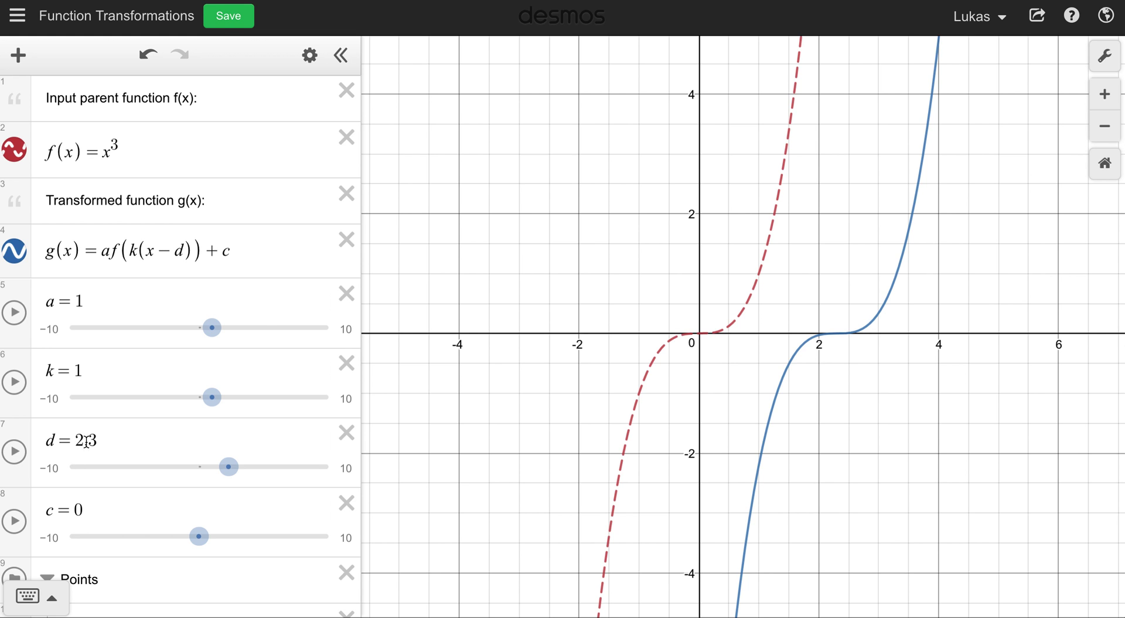
pyautogui.moveTo(230, 467)
pyautogui.mouseDown()
pyautogui.moveTo(207, 469)
pyautogui.moveTo(225, 468)
pyautogui.mouseUp()
pyautogui.moveTo(198, 536); pyautogui.dragTo(237, 536)
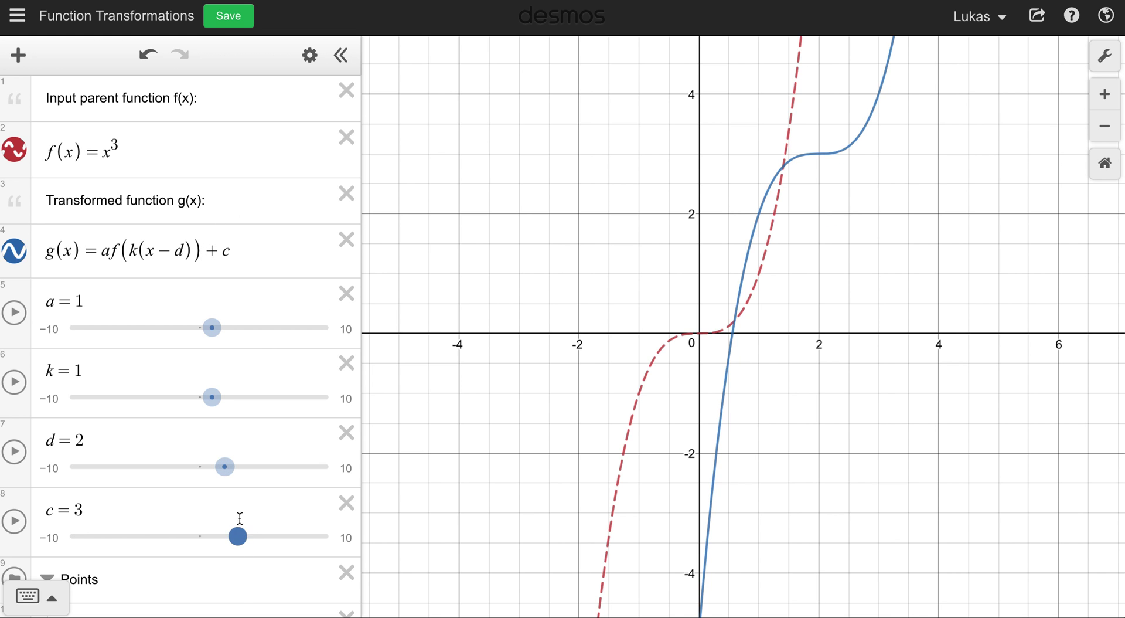
# Step: Lower c to 0, zoom out and move the tracked point up the dashed cubic
pyautogui.moveTo(238, 535); pyautogui.dragTo(198, 536)
pyautogui.scroll(-3, 399, 447)
pyautogui.moveTo(494, 402); pyautogui.dragTo(493, 207)
pyautogui.moveTo(533, 516); pyautogui.dragTo(643, 162)
pyautogui.moveTo(526, 149); pyautogui.dragTo(449, 370)
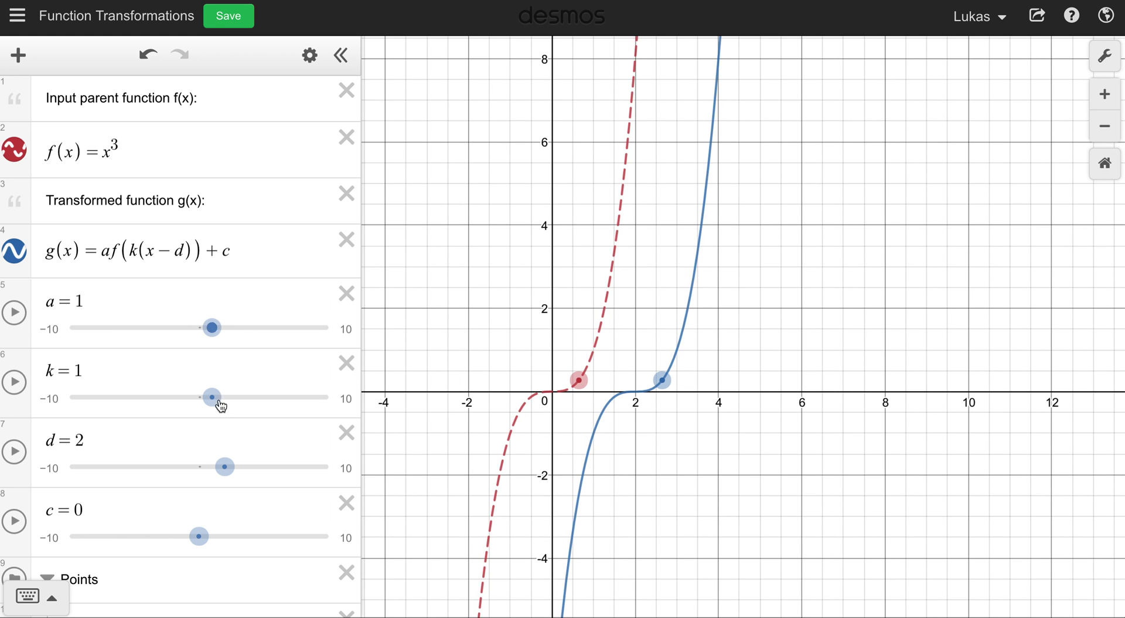
# Step: Reduce d to 0 and move the tracked point to about (1.1, 1.3)
pyautogui.moveTo(225, 470); pyautogui.dragTo(199, 472)
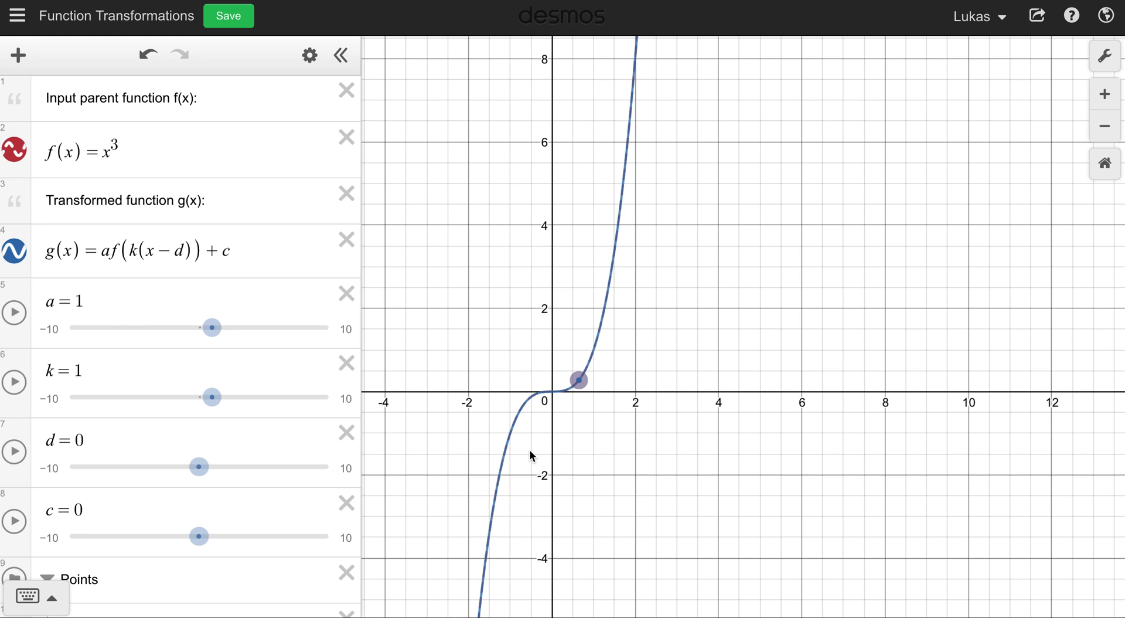
pyautogui.scroll(3, 501, 361)
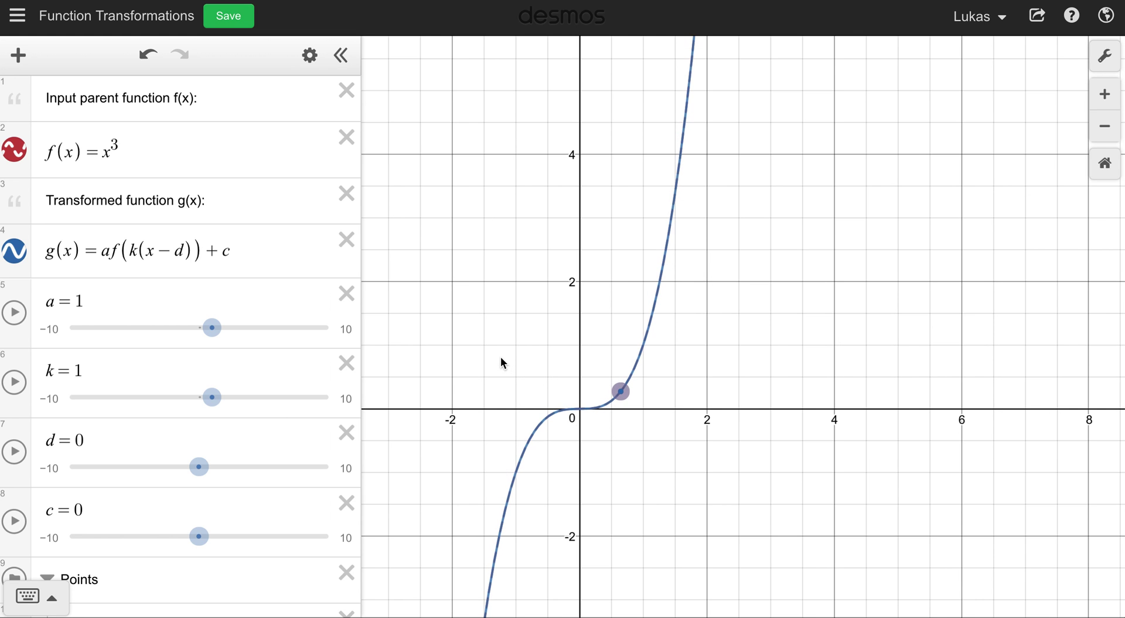
pyautogui.moveTo(501, 360); pyautogui.dragTo(542, 268)
pyautogui.moveTo(647, 310); pyautogui.dragTo(684, 284)
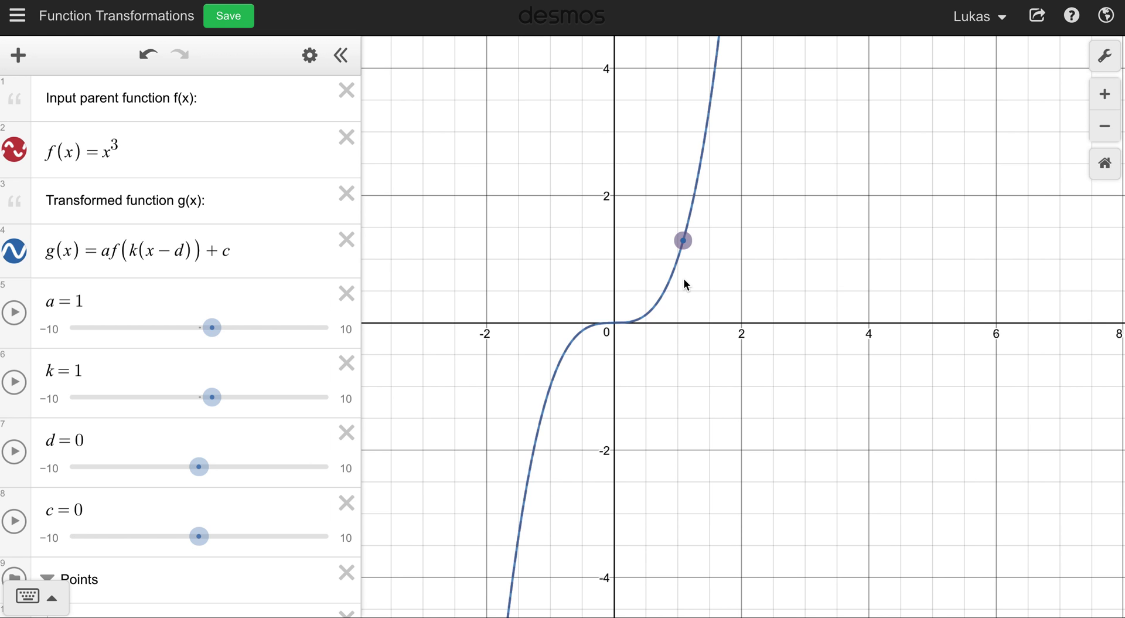
# Step: Replace x³ with 1/x in f(x) and nudge the tracked point along the hyperbola
pyautogui.click(144, 143)
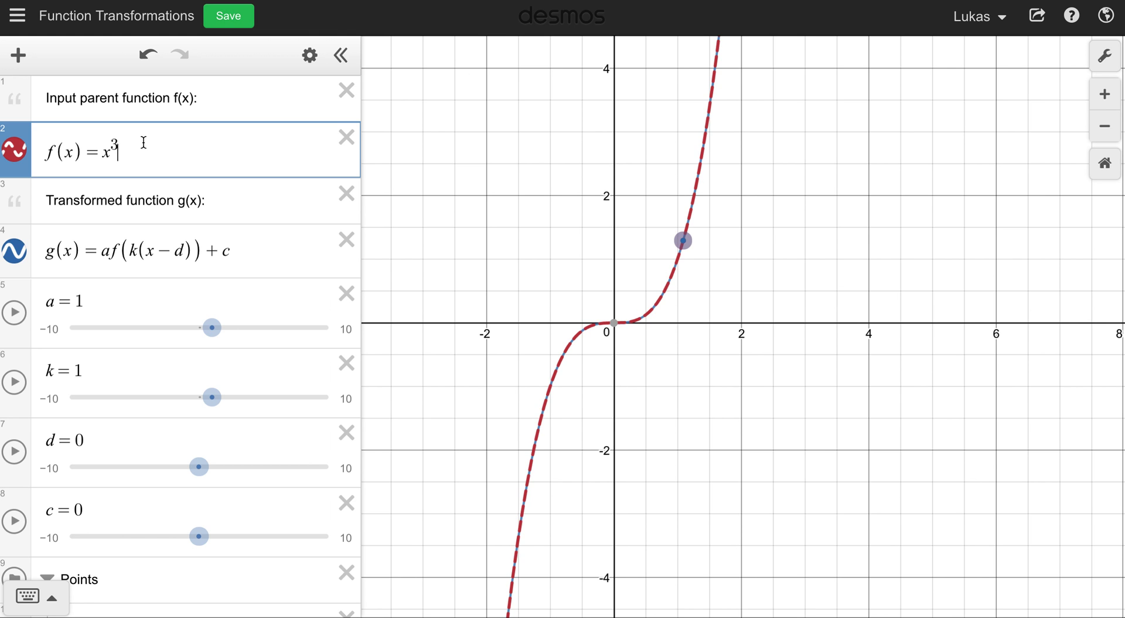
pyautogui.press('BackSpace')
pyautogui.press('BackSpace')
pyautogui.write('1/x')
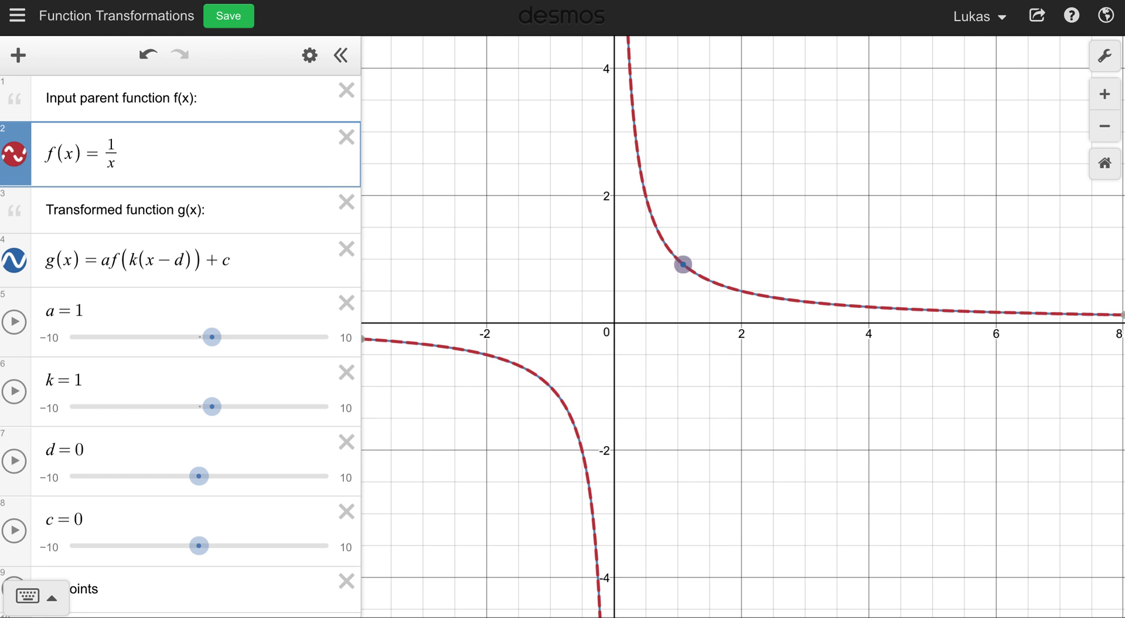
pyautogui.moveTo(683, 264)
pyautogui.mouseDown()
pyautogui.moveTo(632, 218)
pyautogui.moveTo(684, 266)
pyautogui.mouseUp()
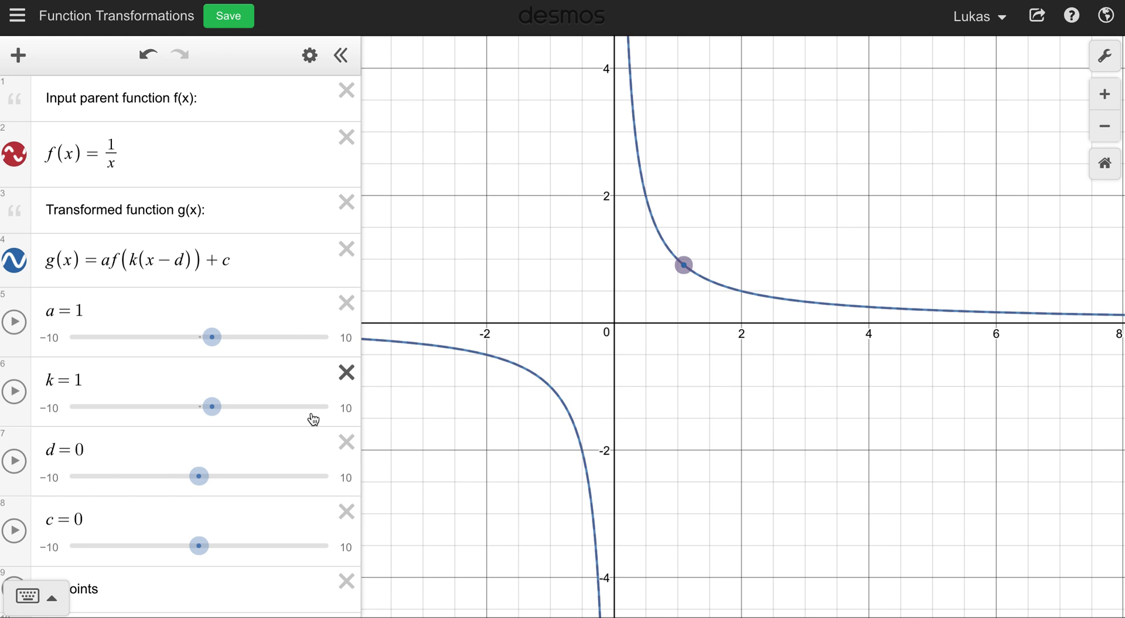
# Step: Set d = 2.3, c = −2.6, a = 0.3 and k = −0.5, then pan the graph up
pyautogui.moveTo(195, 476); pyautogui.dragTo(228, 477)
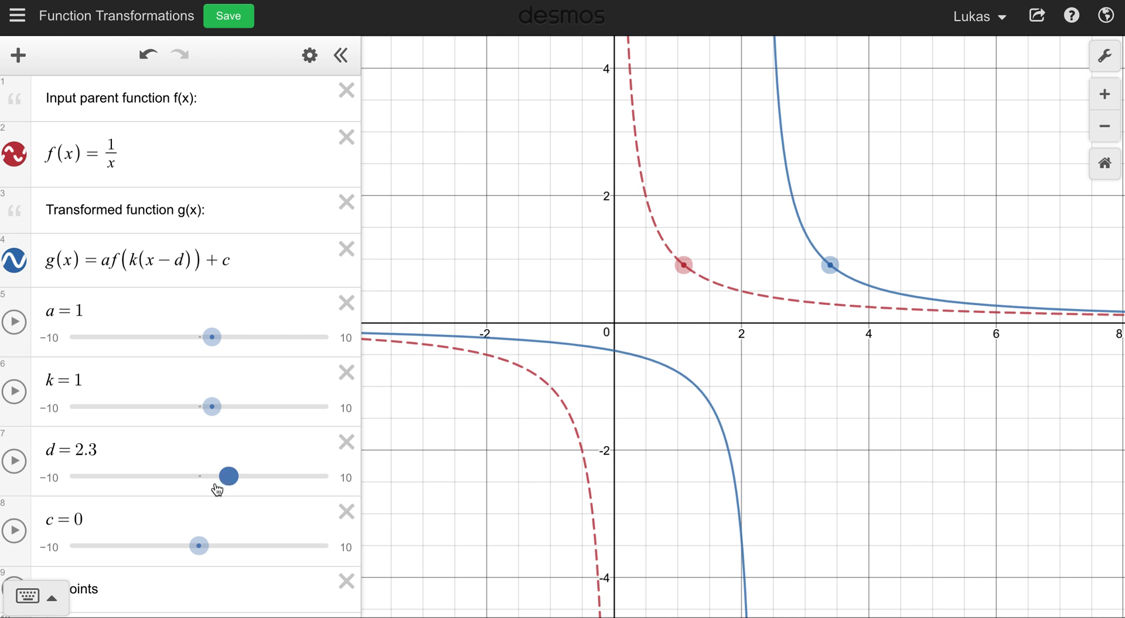
pyautogui.moveTo(199, 550); pyautogui.dragTo(166, 553)
pyautogui.moveTo(211, 337)
pyautogui.mouseDown()
pyautogui.moveTo(231, 331)
pyautogui.moveTo(203, 352)
pyautogui.moveTo(163, 355)
pyautogui.moveTo(203, 351)
pyautogui.mouseUp()
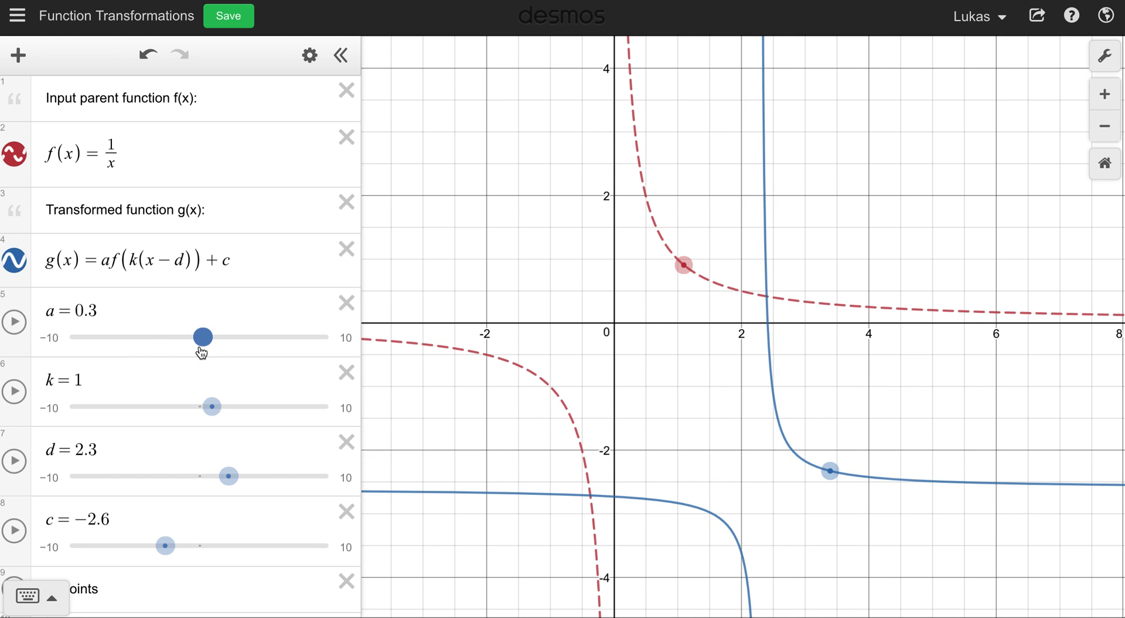
pyautogui.moveTo(206, 417); pyautogui.dragTo(191, 425)
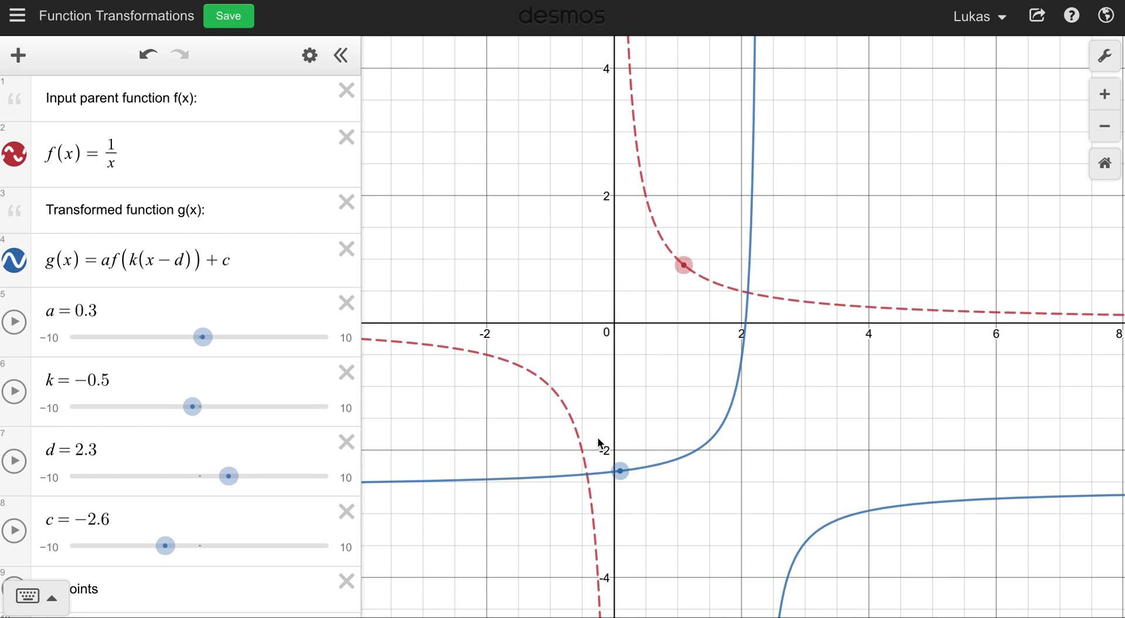
pyautogui.moveTo(684, 263); pyautogui.dragTo(677, 259)
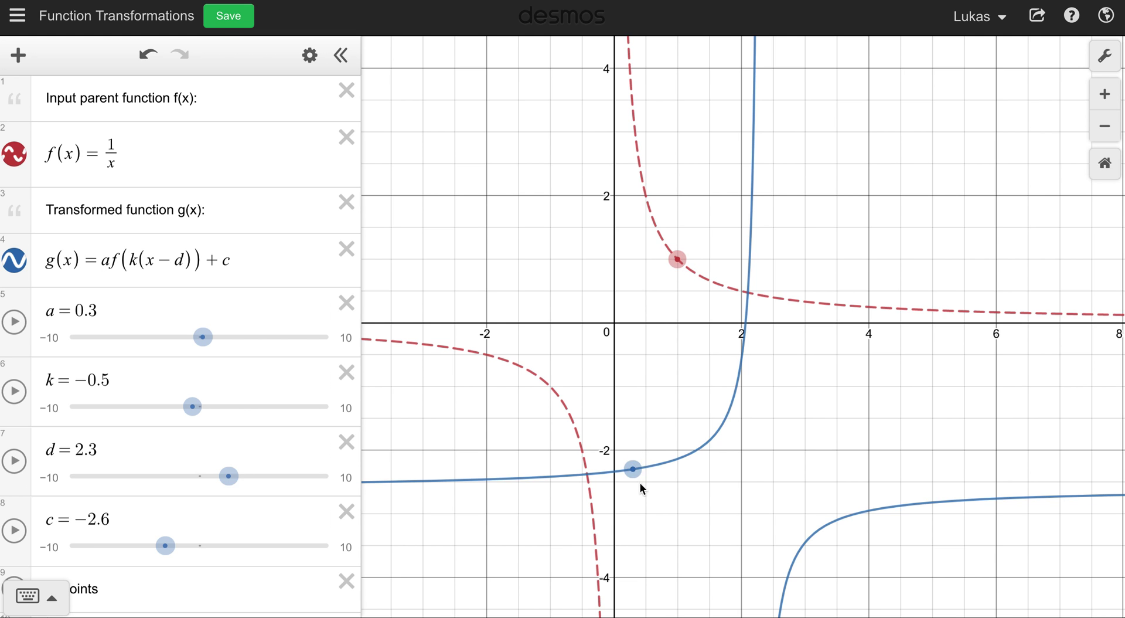
pyautogui.click(767, 393)
pyautogui.moveTo(768, 393); pyautogui.dragTo(769, 382)
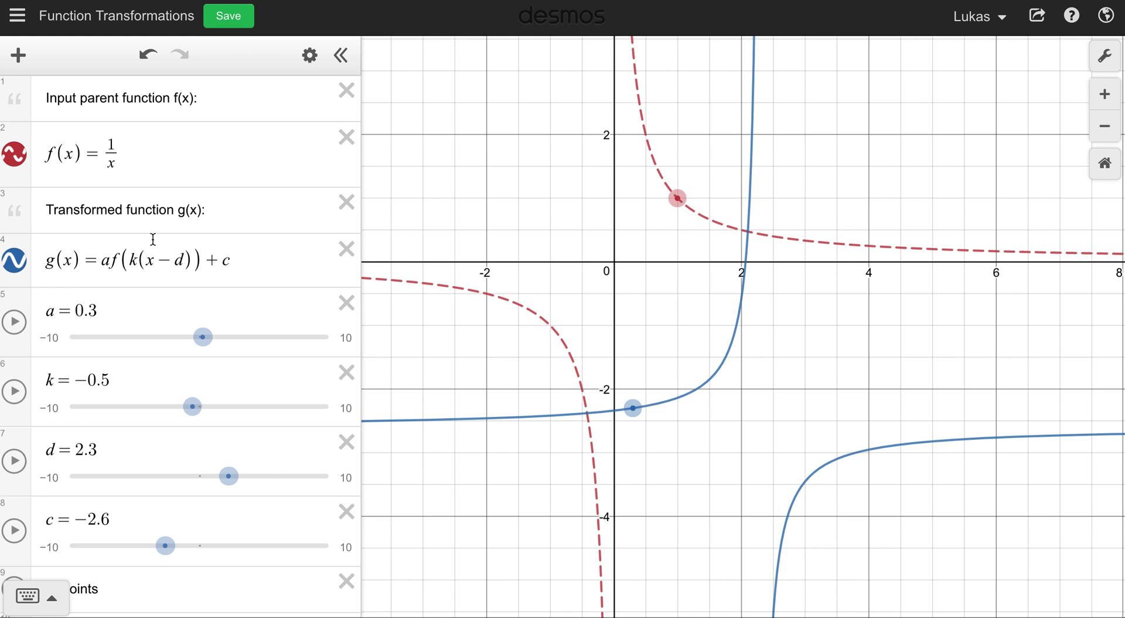
# Step: Show coordinate labels for (1, 1) on f(x) and (0.3, −2.3) on g(x)
pyautogui.scroll(-5, 237, 293)
pyautogui.scroll(-3, 238, 296)
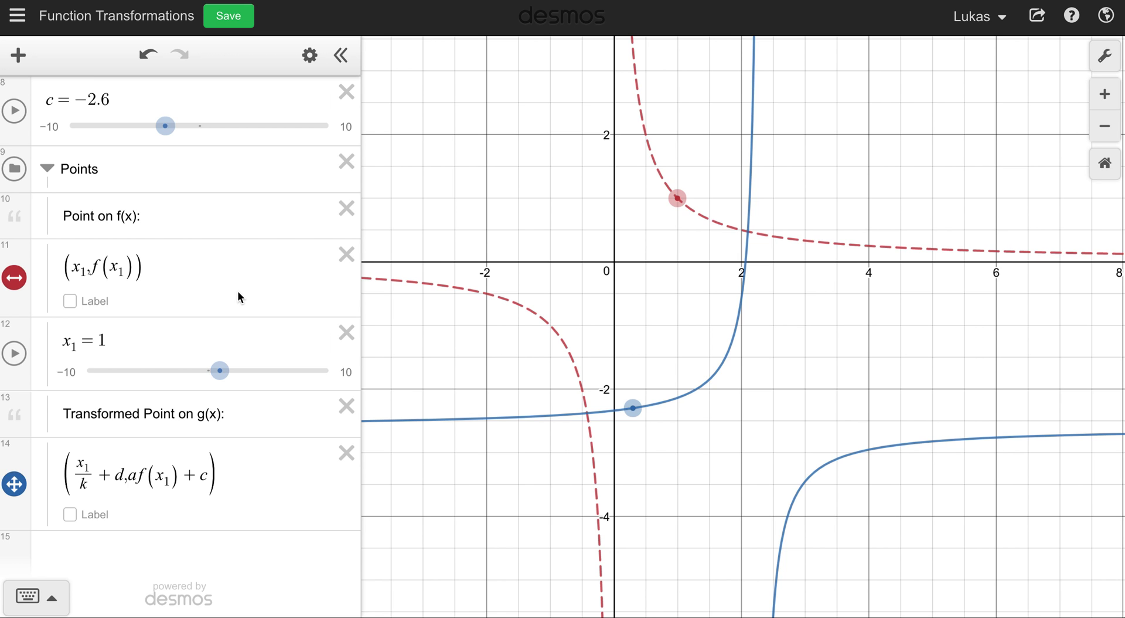
pyautogui.moveTo(633, 406); pyautogui.dragTo(633, 407)
pyautogui.click(677, 198)
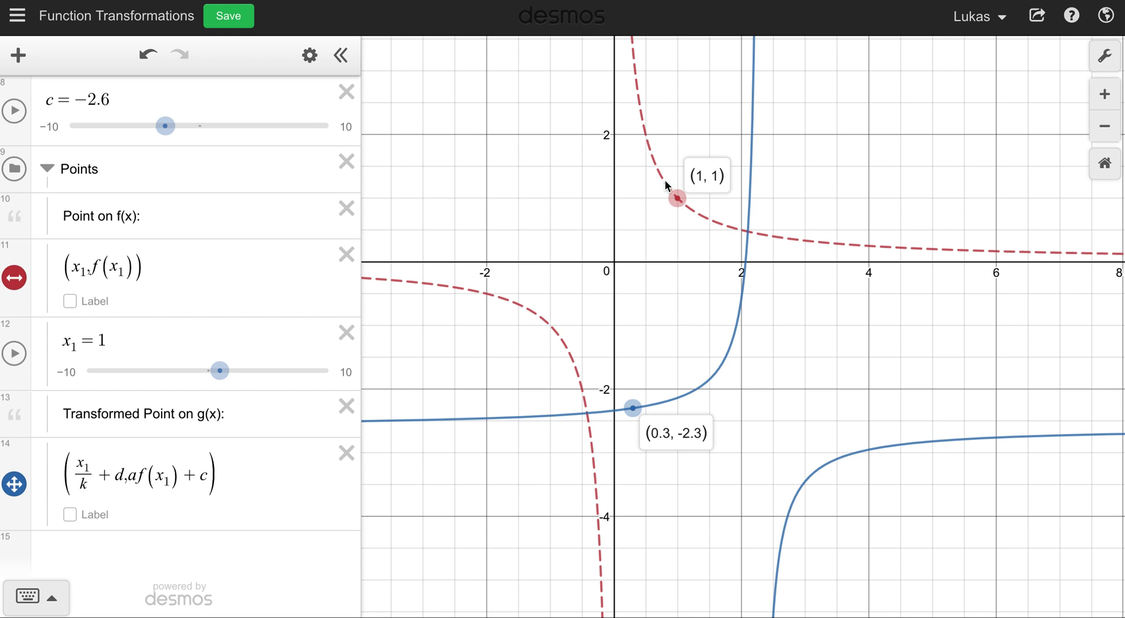
# Step: Drag the point on f(x) to (0.97, 1.031), then select 1/x in f(x)
pyautogui.moveTo(678, 198)
pyautogui.mouseDown()
pyautogui.moveTo(746, 218)
pyautogui.moveTo(653, 157)
pyautogui.moveTo(676, 196)
pyautogui.mouseUp()
pyautogui.scroll(2, 239, 309)
pyautogui.scroll(5, 238, 308)
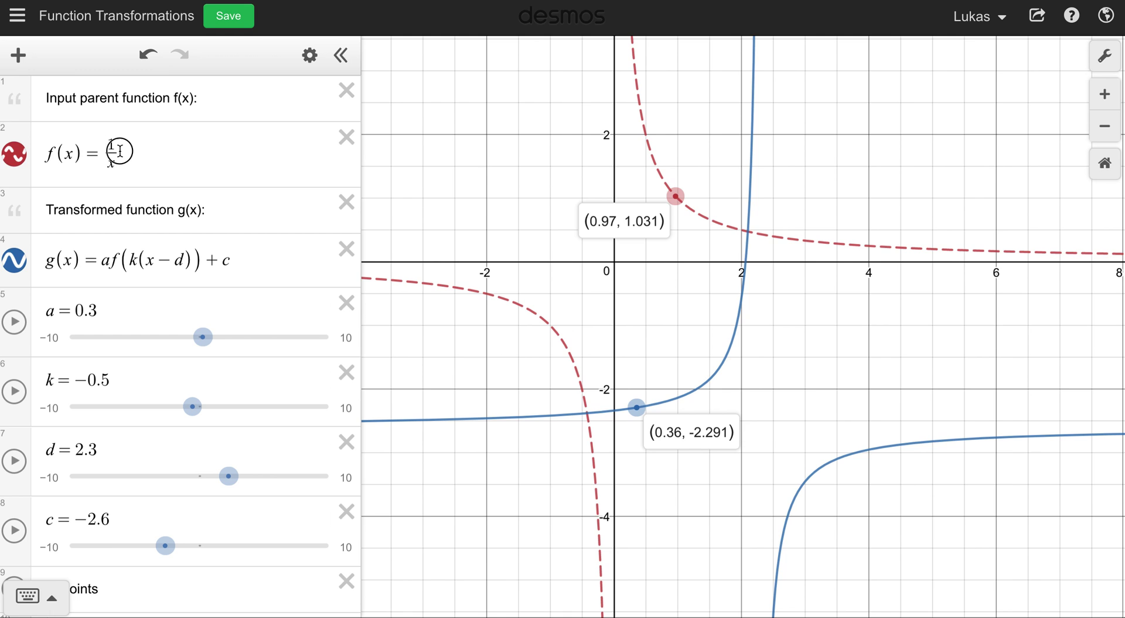
pyautogui.moveTo(120, 148); pyautogui.dragTo(106, 147)
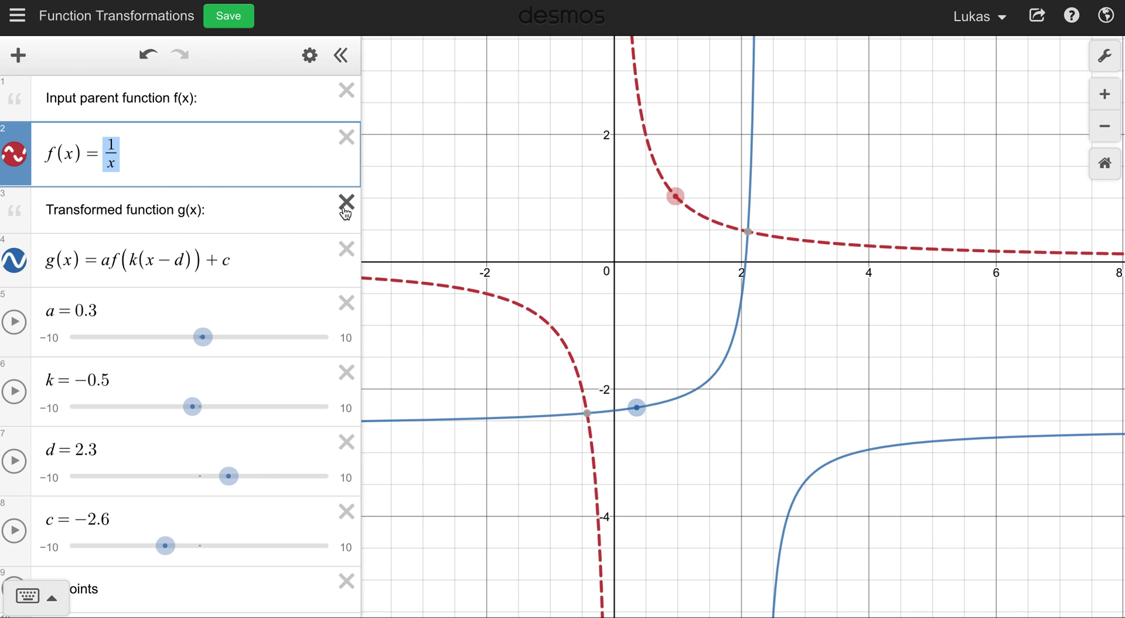
# Step: Enter sin x as f(x) and slide the tracked point from the sine peak down the curve
pyautogui.write('sinx')
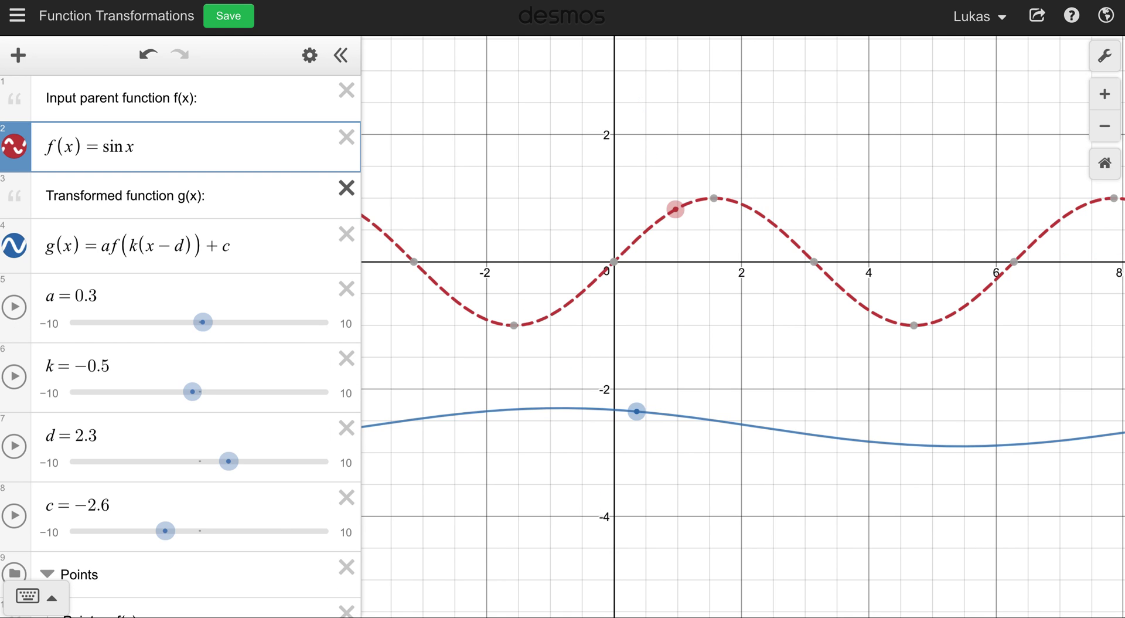
pyautogui.moveTo(911, 191); pyautogui.dragTo(894, 191)
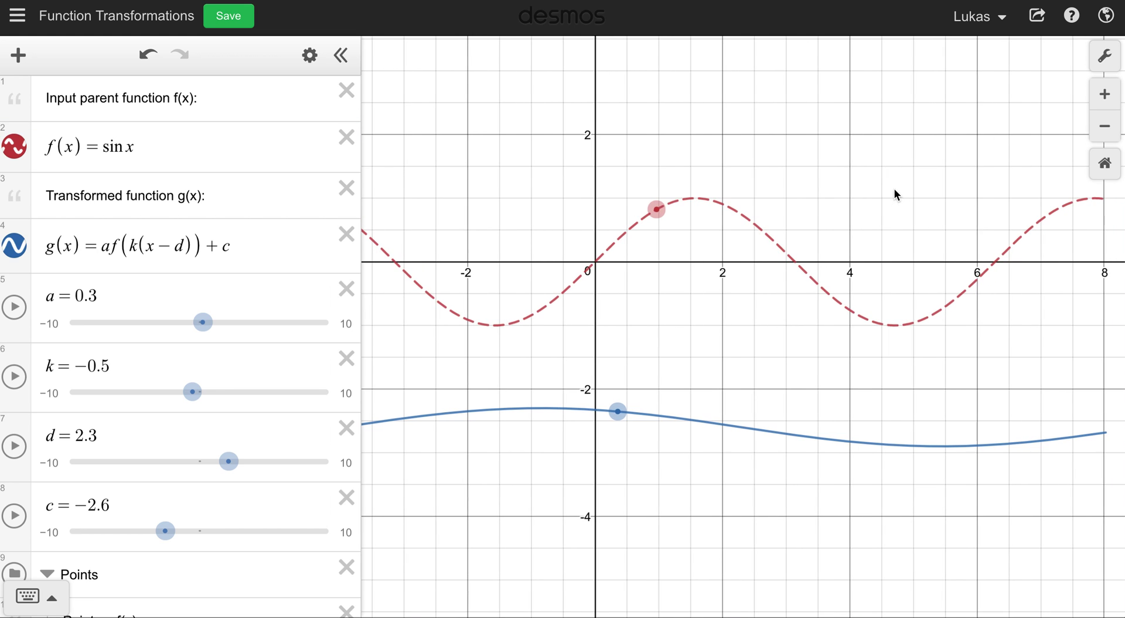
pyautogui.moveTo(655, 207); pyautogui.dragTo(699, 198)
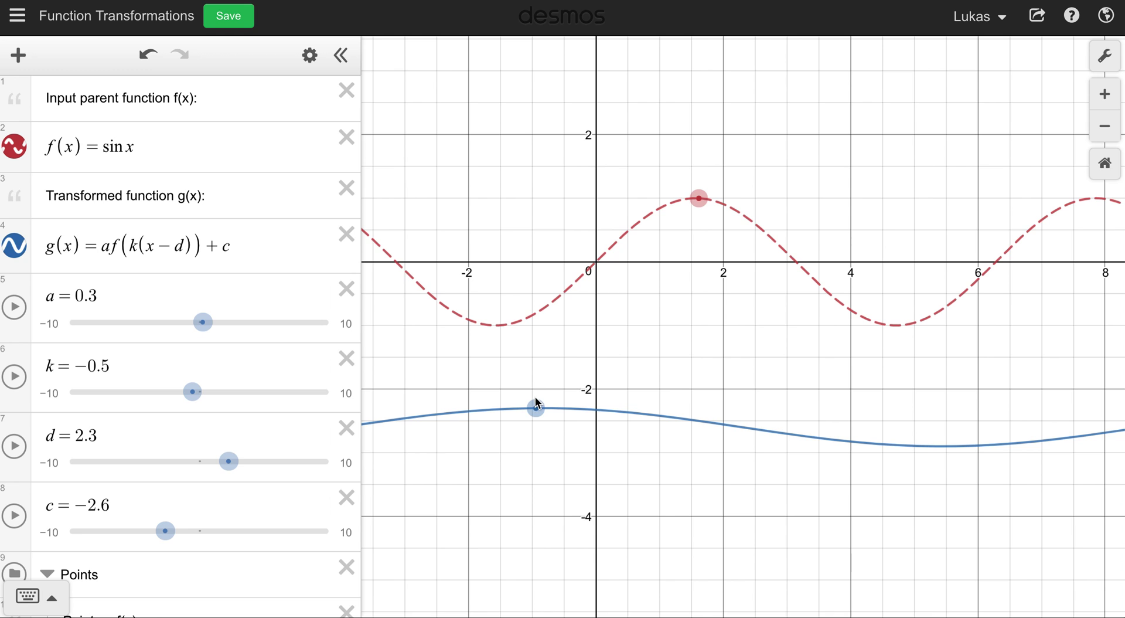
pyautogui.moveTo(700, 198); pyautogui.dragTo(562, 291)
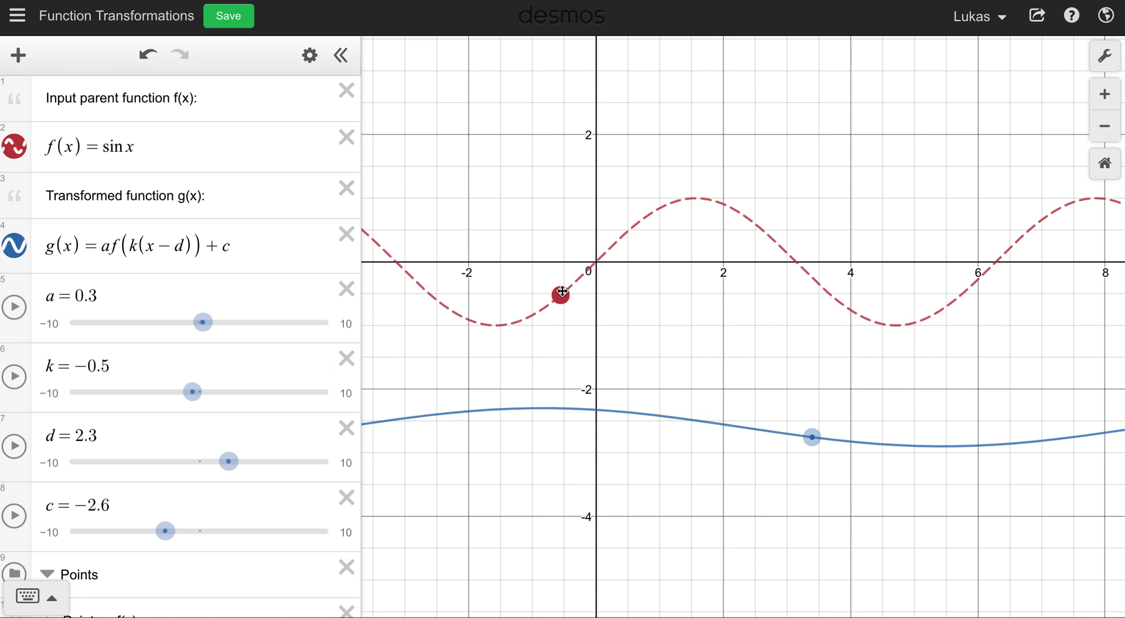